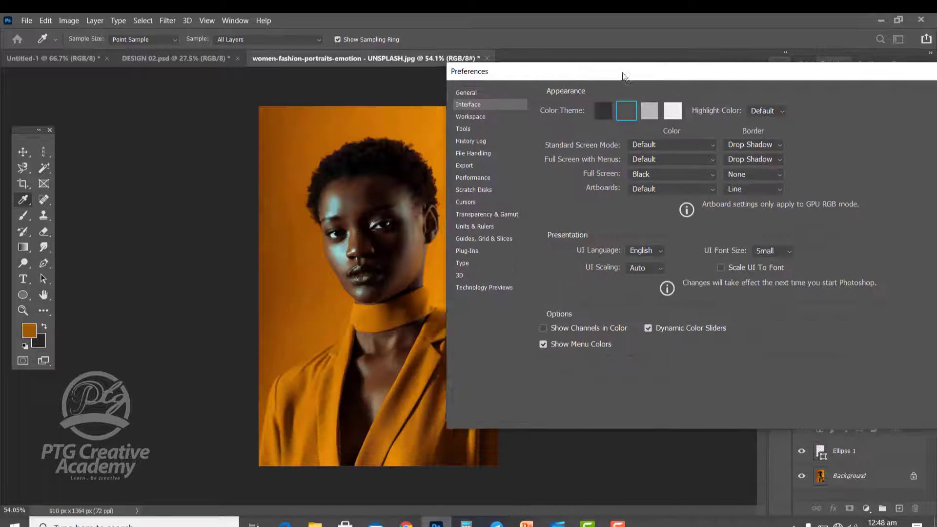
Step: Try the four interface color themes in turn and finish on the medium dark gray one
{"action": "left_click", "coordinate": [567, 113]}
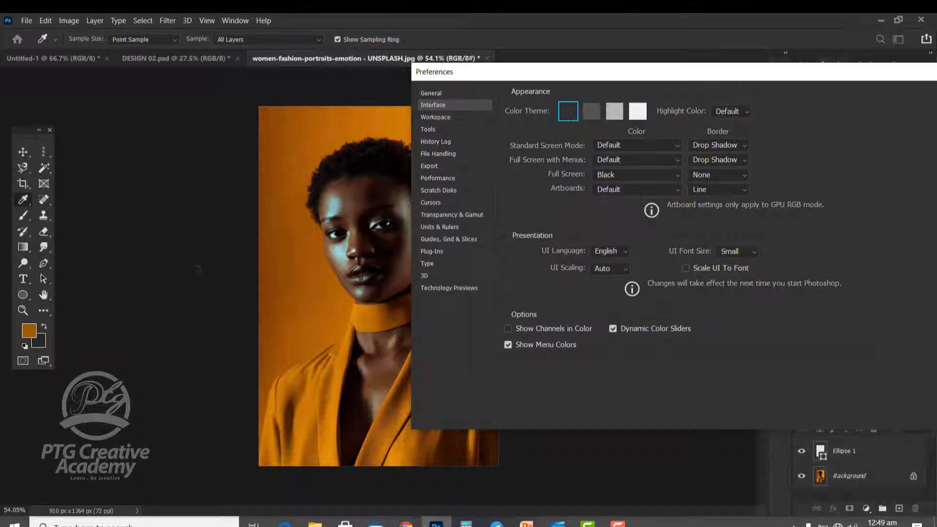
{"action": "left_click", "coordinate": [585, 113]}
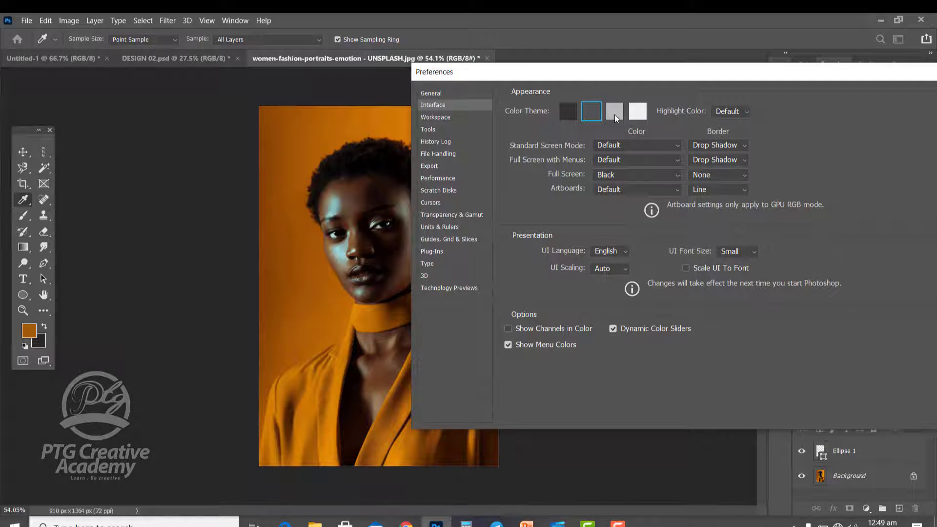
{"action": "left_click", "coordinate": [614, 115]}
{"action": "left_click", "coordinate": [638, 116]}
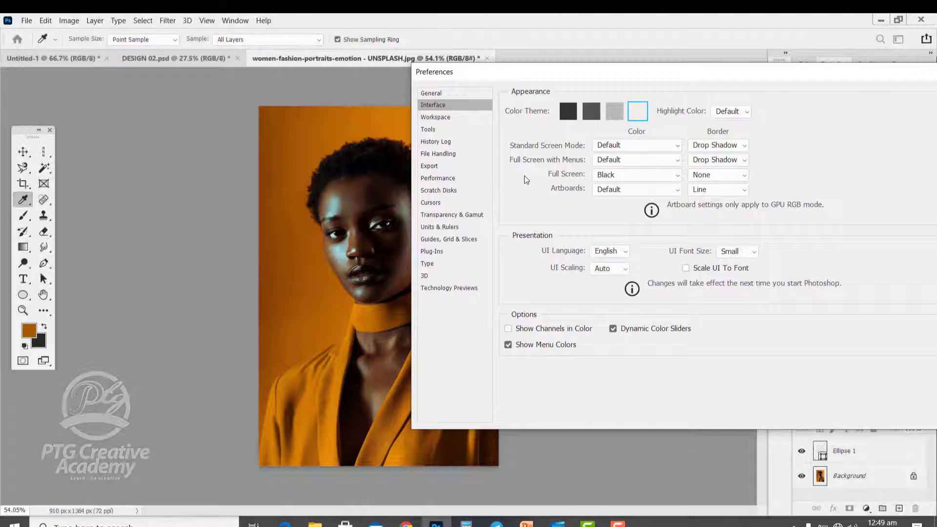
{"action": "left_click", "coordinate": [618, 112]}
{"action": "left_click", "coordinate": [588, 113]}
{"action": "left_click", "coordinate": [567, 111]}
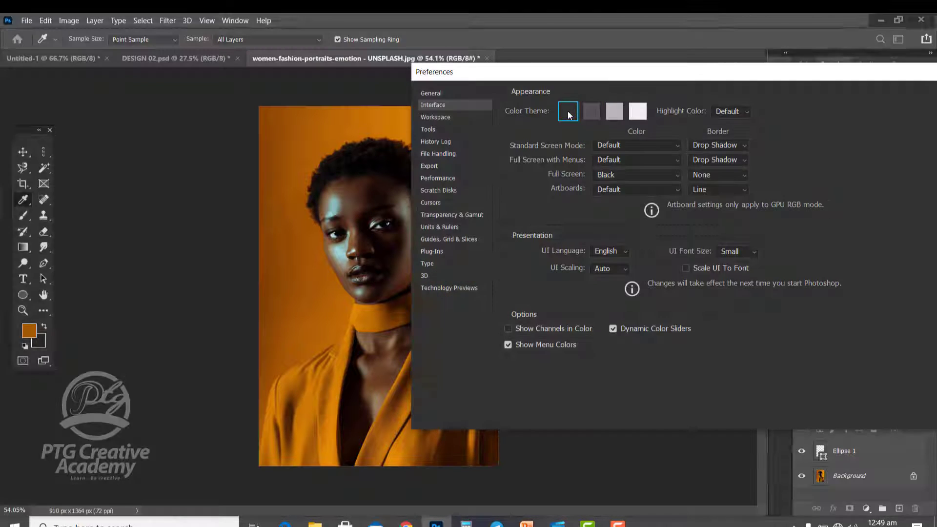
{"action": "left_click", "coordinate": [592, 111]}
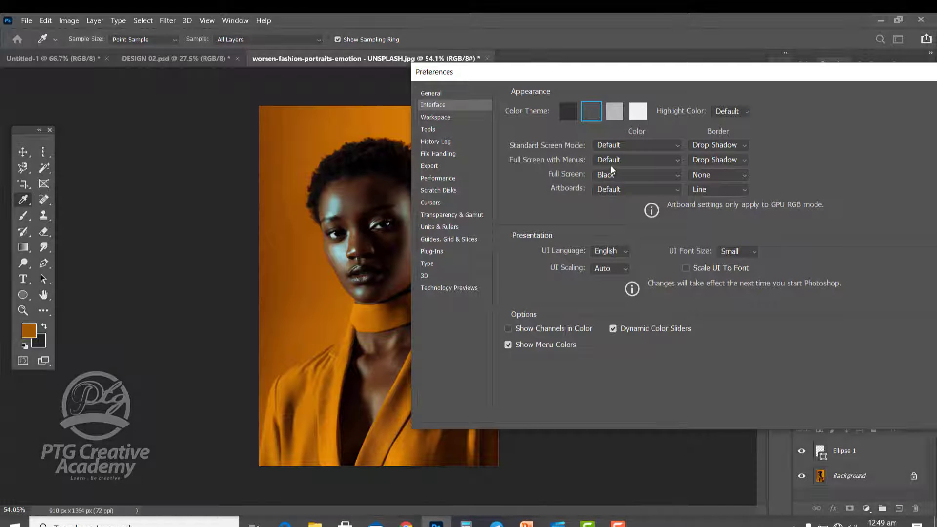
Step: Move the Preferences dialog fully into view, look at the Workspace preferences, and return to the Interface preferences
{"action": "left_click_drag", "start_coordinate": [611, 74], "coordinate": [548, 80]}
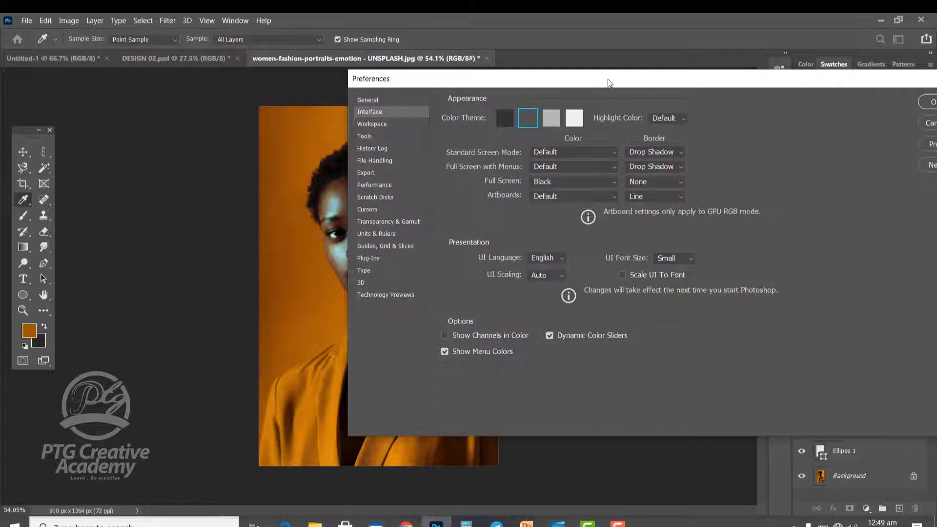
{"action": "left_click_drag", "start_coordinate": [611, 80], "coordinate": [585, 85]}
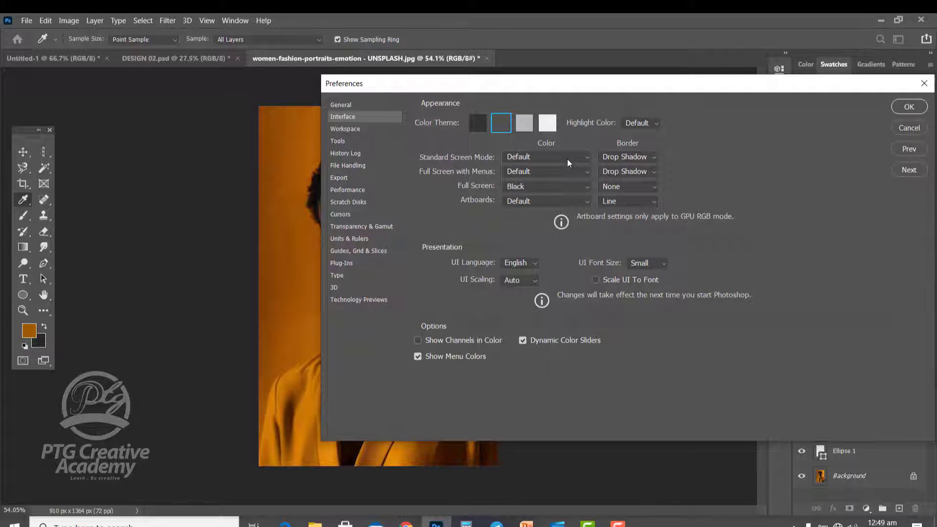
{"action": "left_click", "coordinate": [355, 129]}
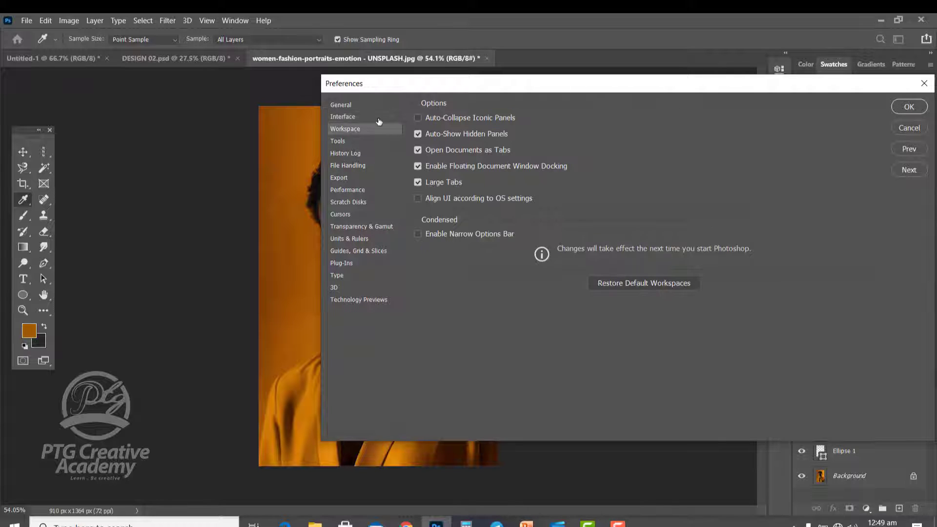
{"action": "key", "text": "Up"}
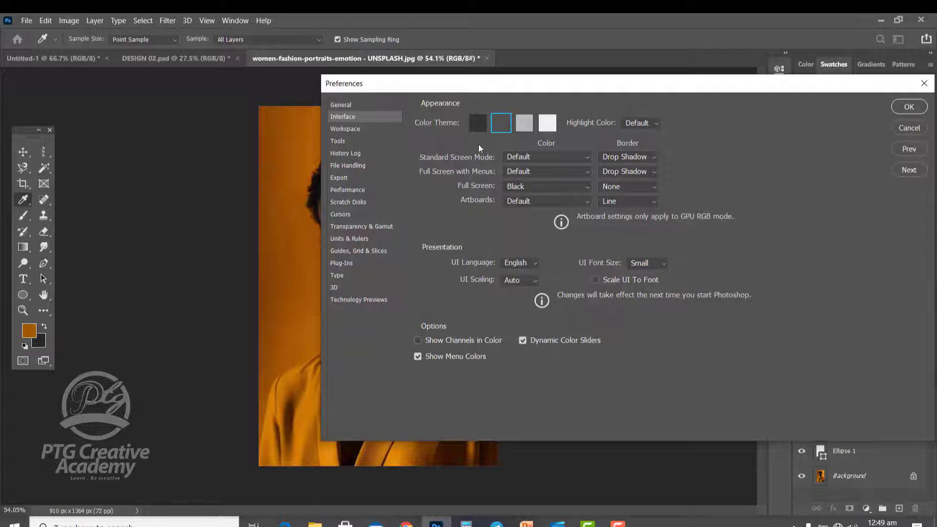
Step: Compare the light and dark interface color themes and choose the darkest one
{"action": "left_click", "coordinate": [478, 123]}
{"action": "left_click", "coordinate": [524, 123]}
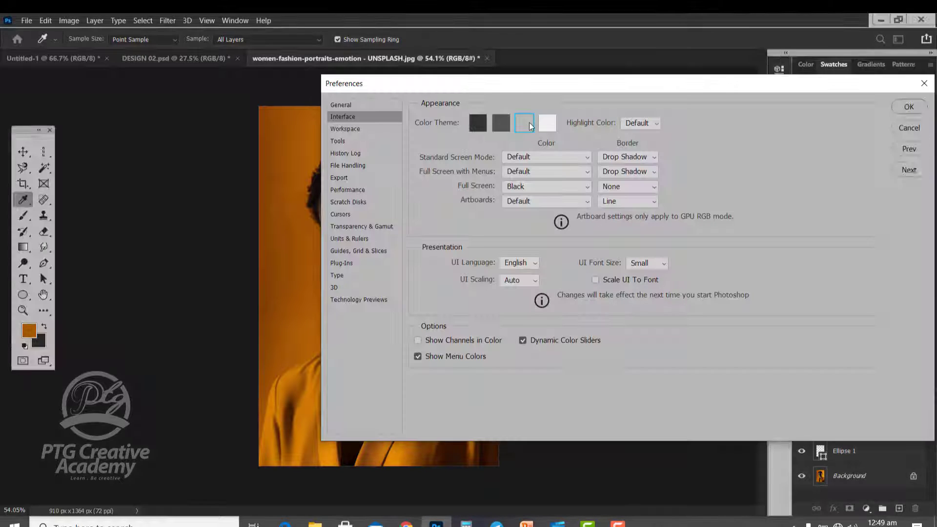
{"action": "left_click", "coordinate": [544, 125]}
{"action": "left_click", "coordinate": [523, 123]}
{"action": "left_click", "coordinate": [501, 123]}
{"action": "left_click", "coordinate": [478, 123]}
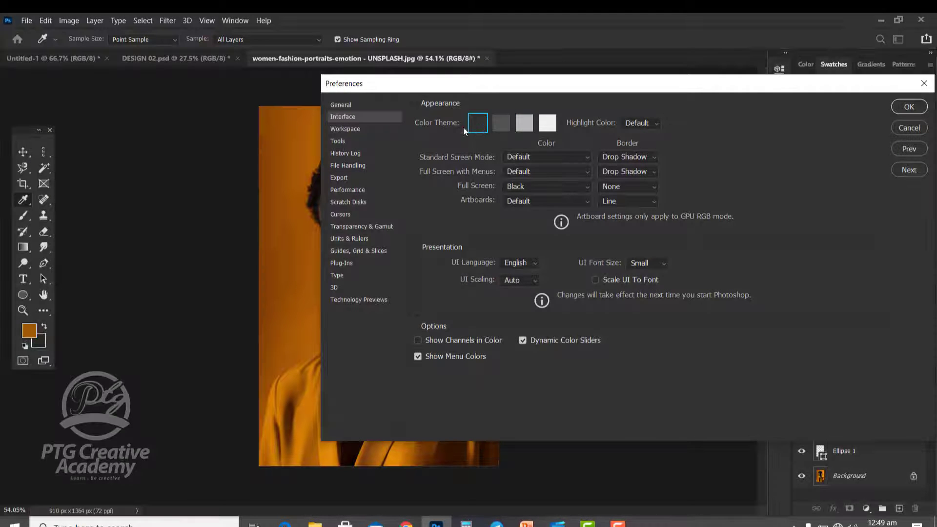
Step: Look through the Workspace, Tools, History Log, File Handling and Export preferences
{"action": "left_click", "coordinate": [377, 129]}
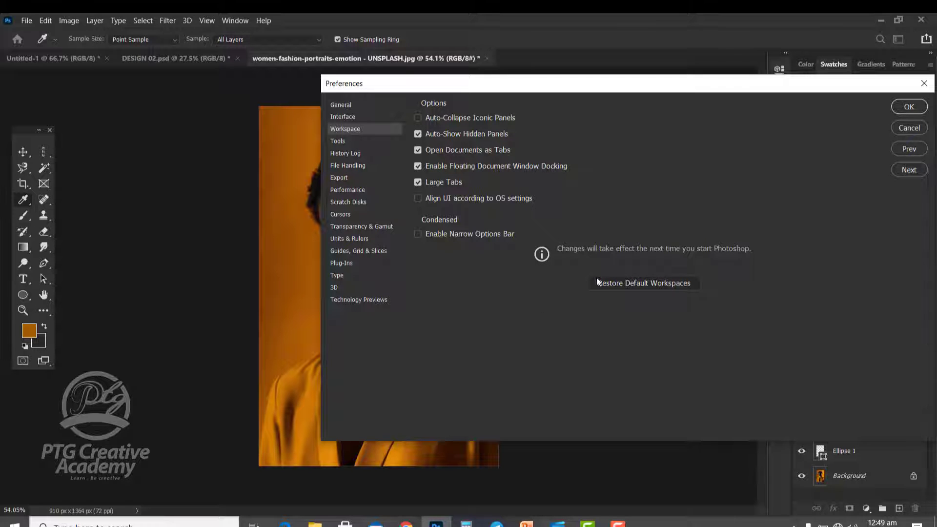
{"action": "left_click", "coordinate": [347, 143]}
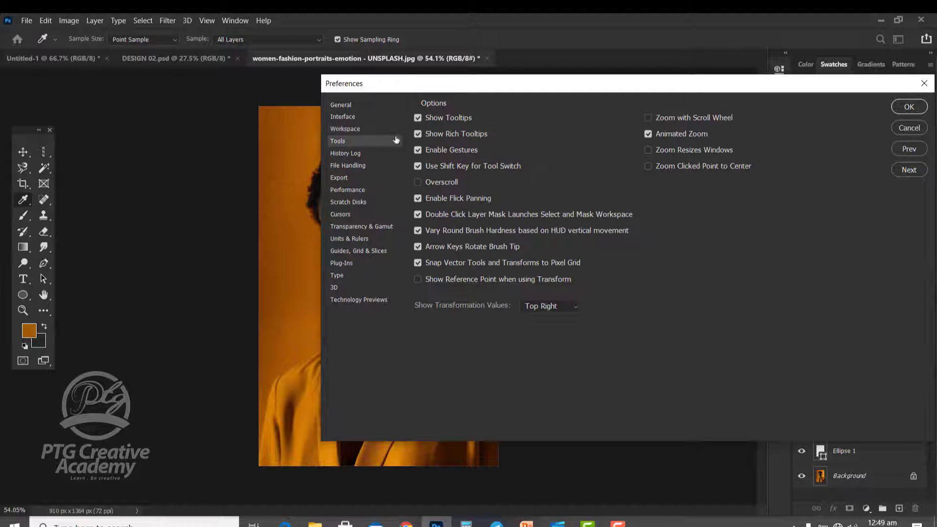
{"action": "left_click", "coordinate": [355, 153]}
{"action": "left_click", "coordinate": [351, 165]}
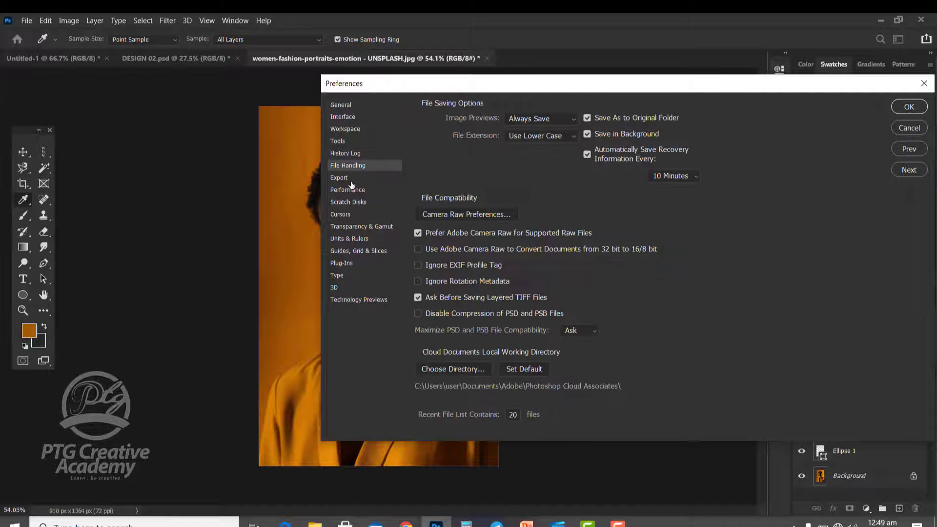
{"action": "left_click", "coordinate": [352, 180]}
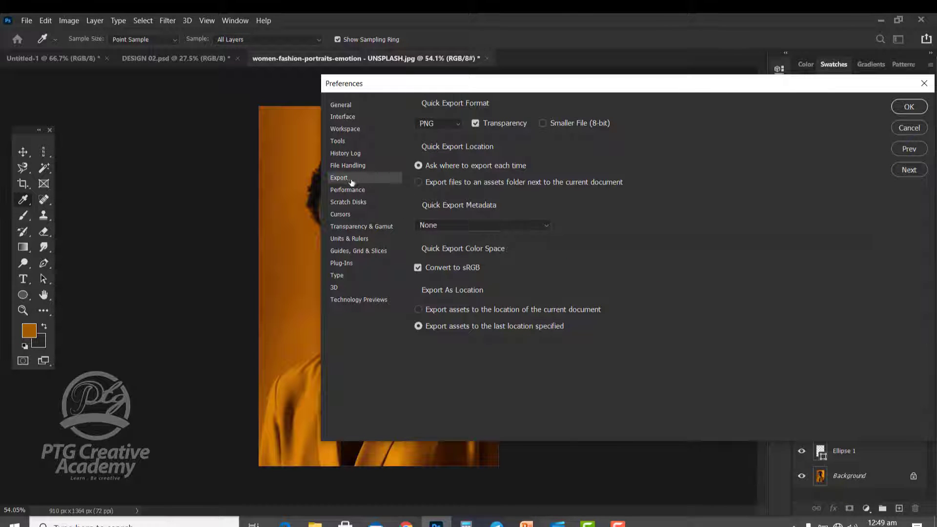
Step: Try JPG, GIF and SVG as the quick export format and set it back to PNG
{"action": "left_click", "coordinate": [434, 123]}
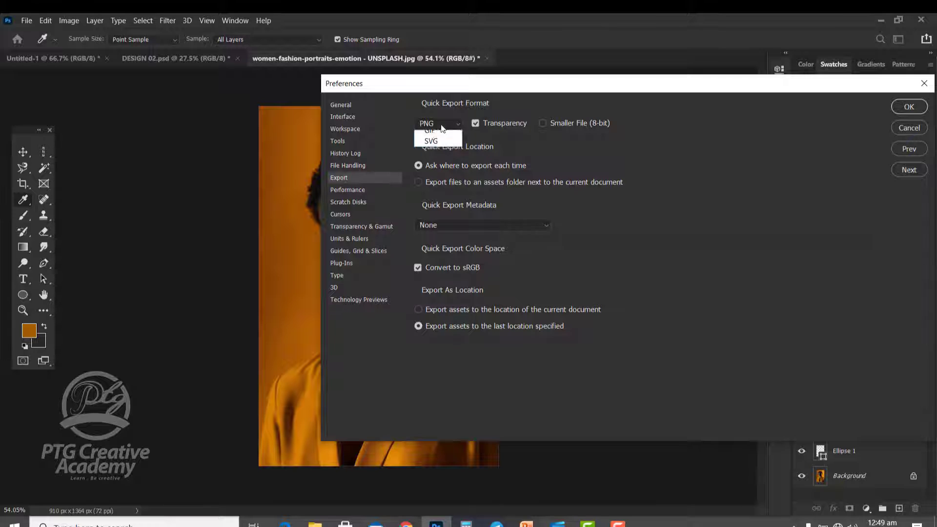
{"action": "left_click", "coordinate": [429, 147]}
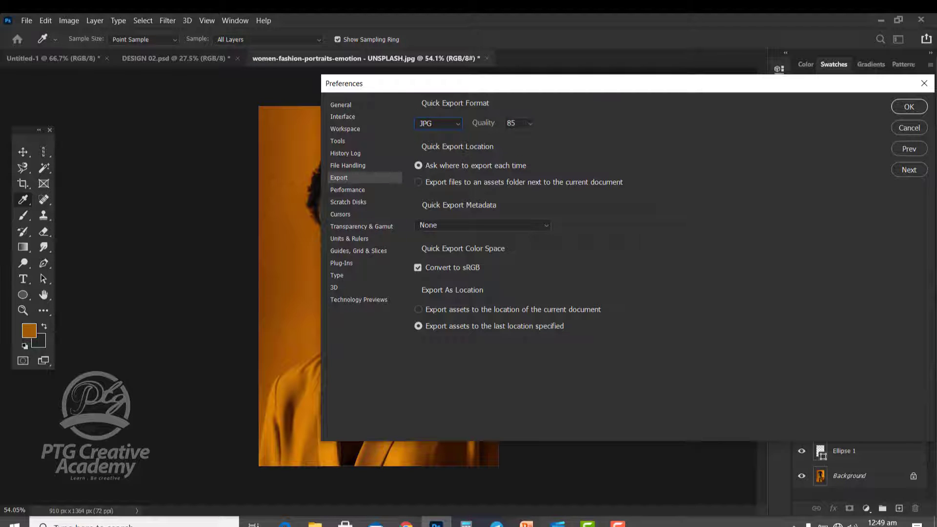
{"action": "left_click", "coordinate": [437, 124]}
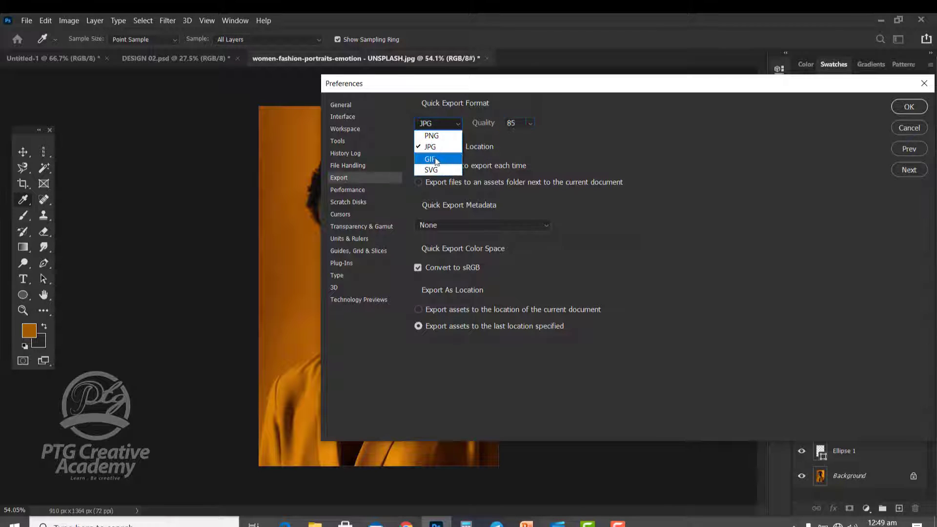
{"action": "left_click", "coordinate": [435, 160]}
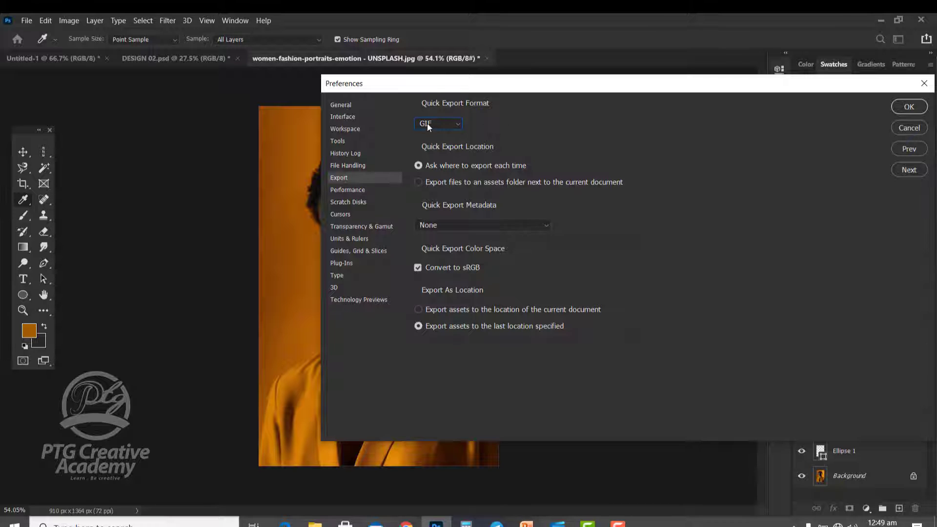
{"action": "left_click", "coordinate": [444, 122]}
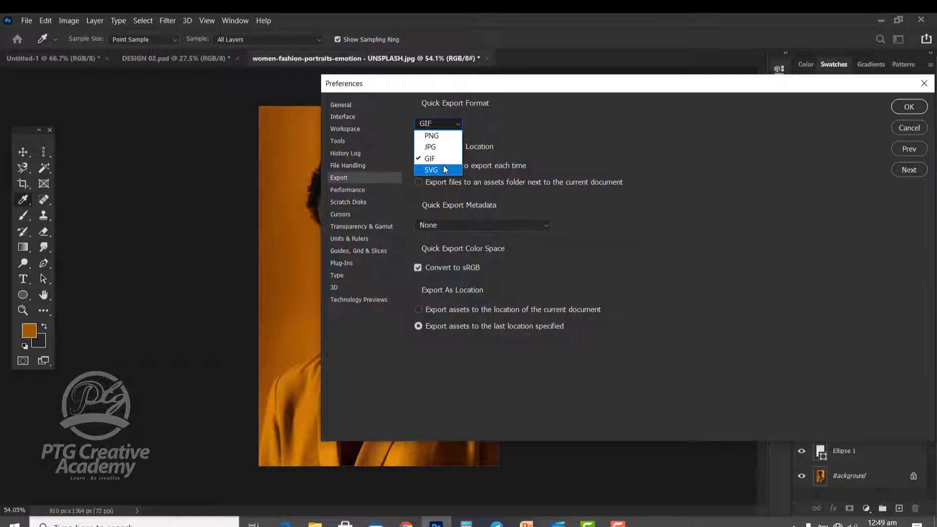
{"action": "left_click", "coordinate": [443, 170]}
{"action": "left_click", "coordinate": [449, 124]}
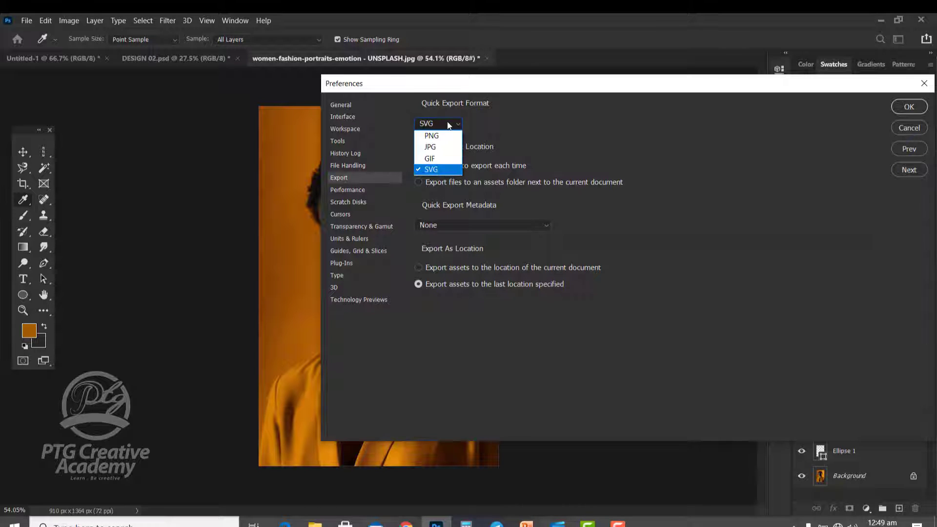
{"action": "left_click", "coordinate": [446, 133]}
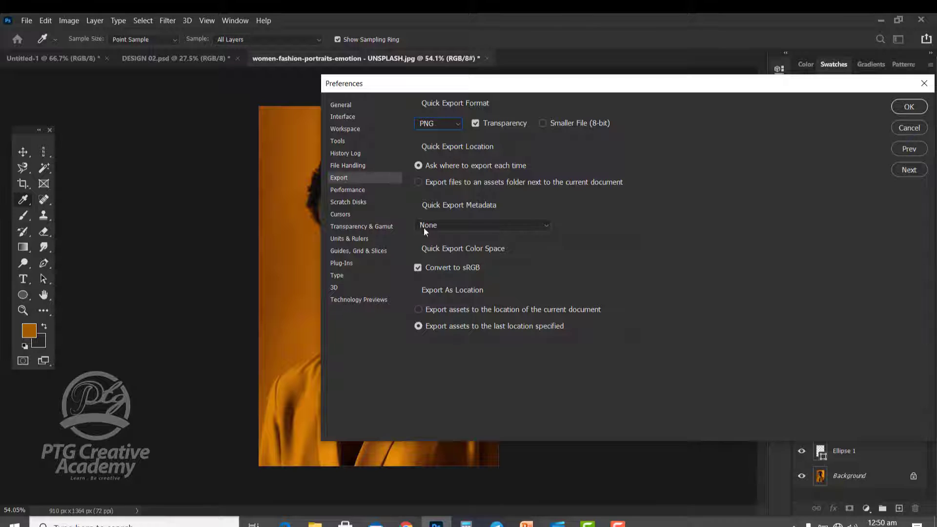
Step: Review the Performance preferences for memory, cache and graphics processor, and move on to the Scratch Disks preferences
{"action": "left_click", "coordinate": [347, 189]}
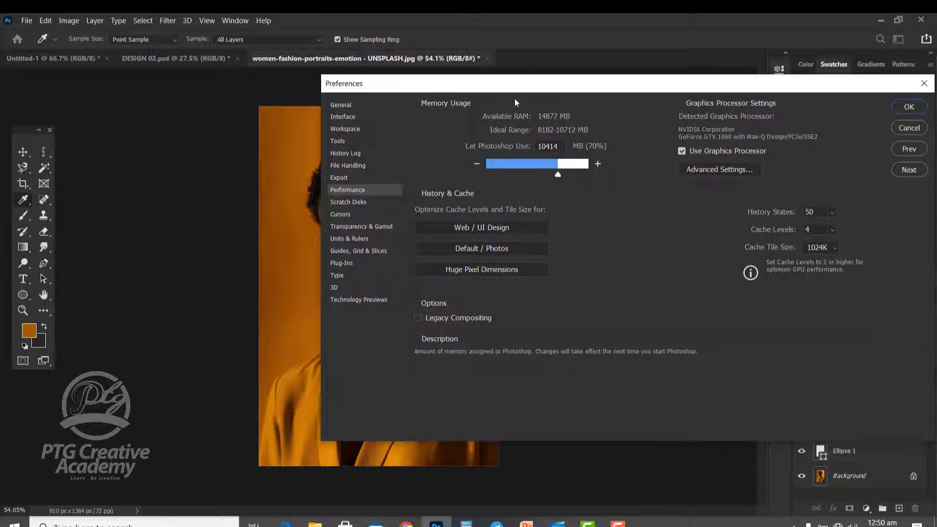
{"action": "left_click_drag", "start_coordinate": [514, 84], "coordinate": [489, 82]}
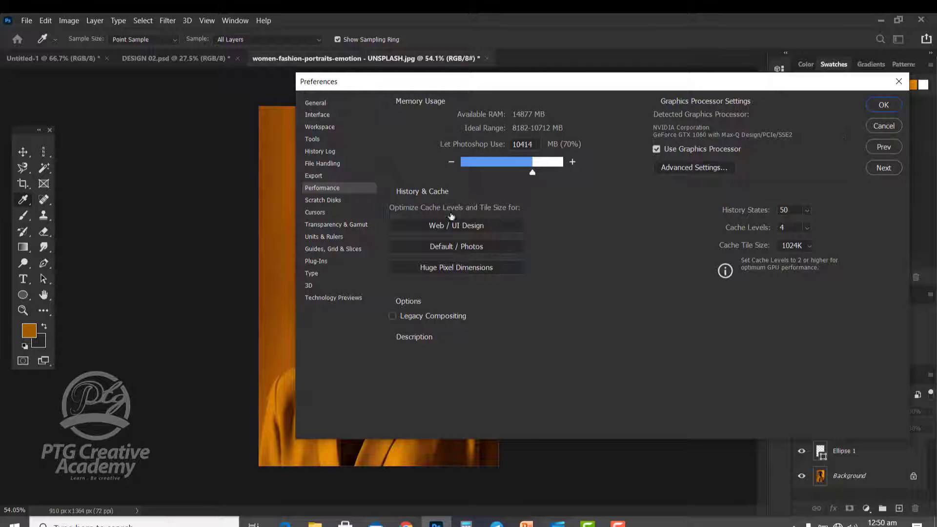
{"action": "left_click", "coordinate": [342, 199]}
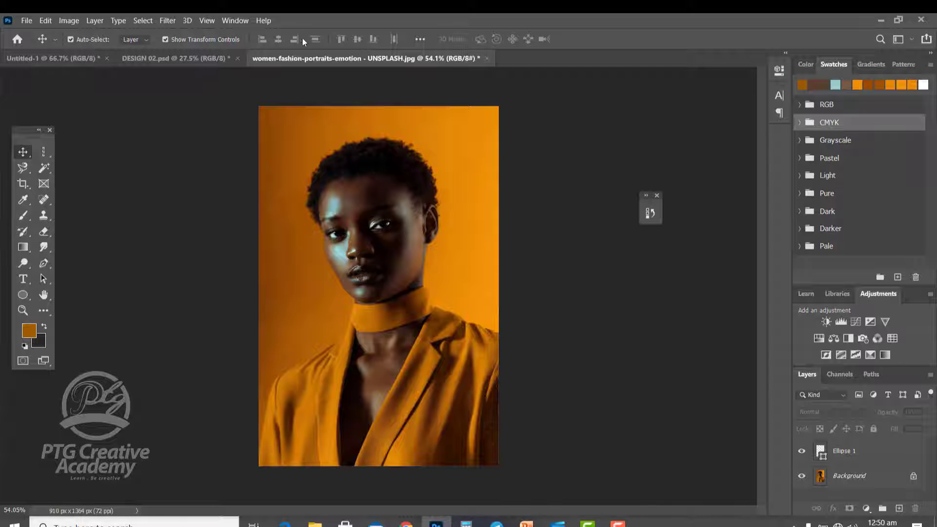
Step: Dock the toolbox and the floating collapsed panel beside the other panels, and undock and close the whole panel group
{"action": "left_click_drag", "start_coordinate": [25, 141], "coordinate": [763, 157]}
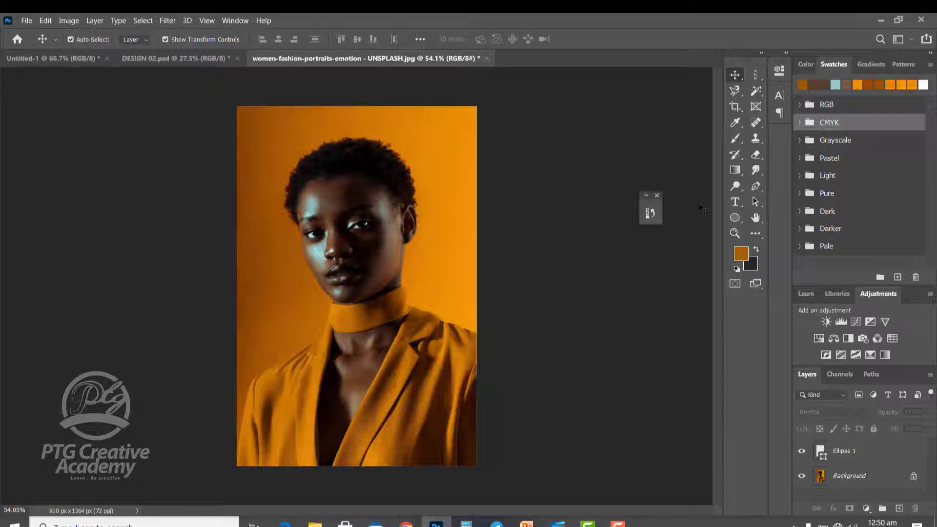
{"action": "left_click_drag", "start_coordinate": [657, 200], "coordinate": [722, 323]}
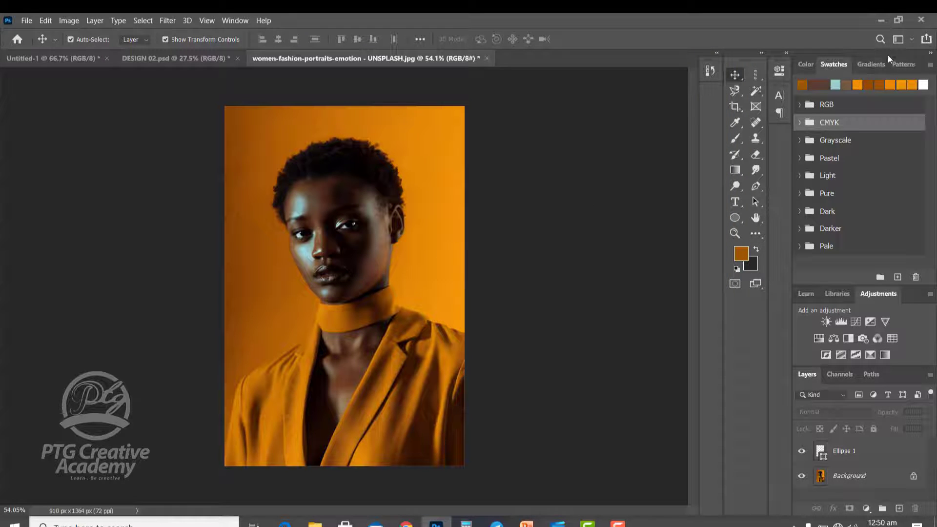
{"action": "left_click_drag", "start_coordinate": [888, 54], "coordinate": [807, 66]}
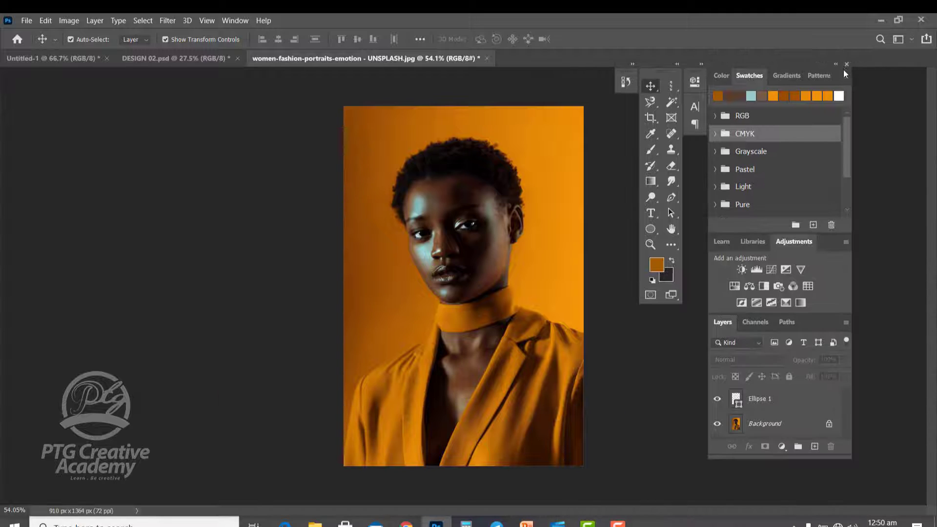
{"action": "left_click", "coordinate": [846, 64]}
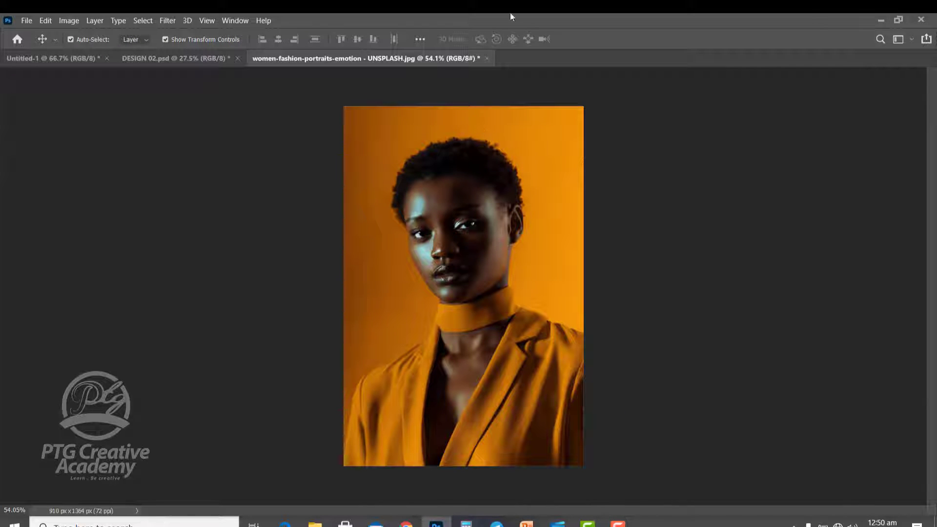
Step: Reset the Essentials workspace to its default panel layout
{"action": "left_click", "coordinate": [236, 22]}
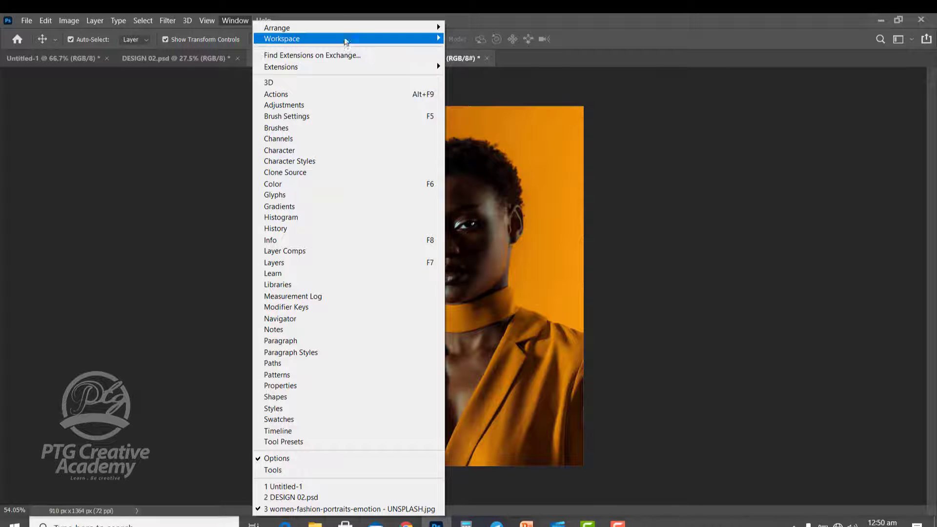
{"action": "mouse_move", "coordinate": [358, 42]}
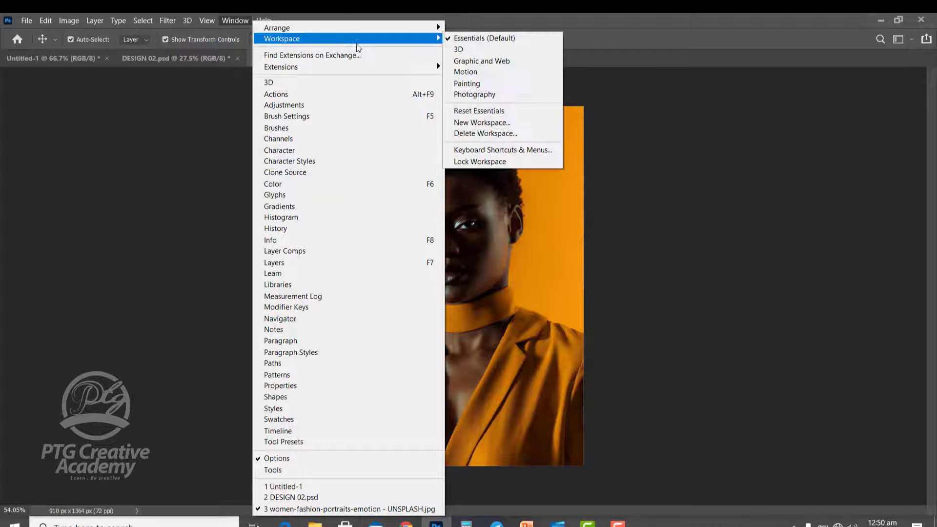
{"action": "left_click", "coordinate": [487, 112]}
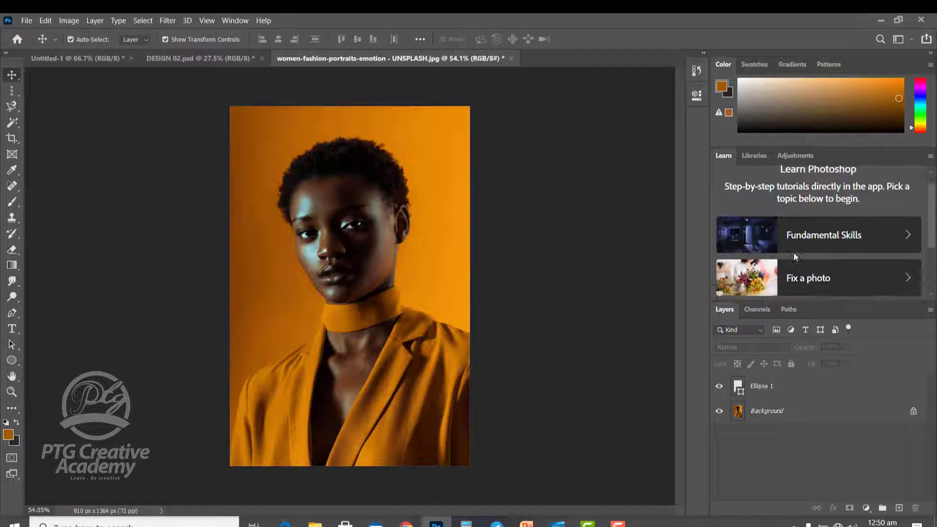
{"action": "scroll", "coordinate": [794, 252], "scroll_direction": "down", "scroll_amount": 2}
{"action": "scroll", "coordinate": [795, 254], "scroll_direction": "up", "scroll_amount": 2}
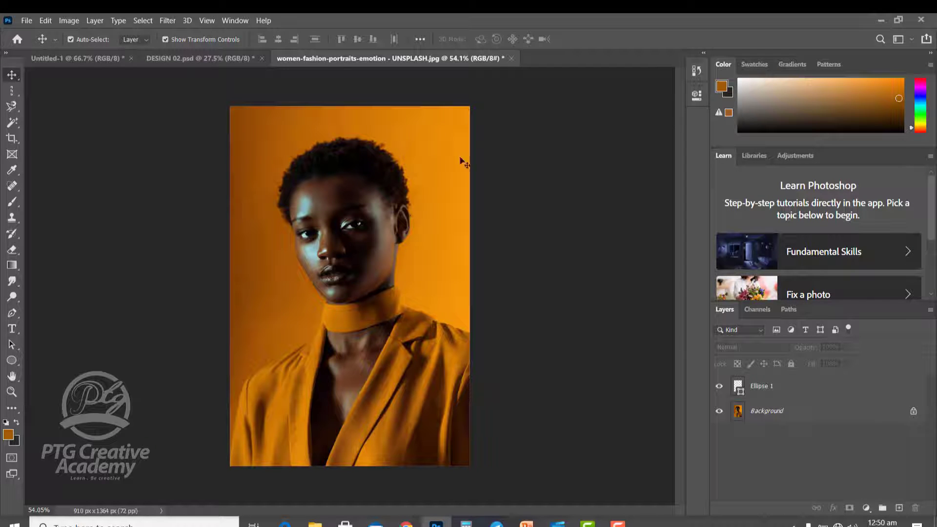
{"action": "left_click", "coordinate": [244, 22]}
{"action": "left_click", "coordinate": [146, 153]}
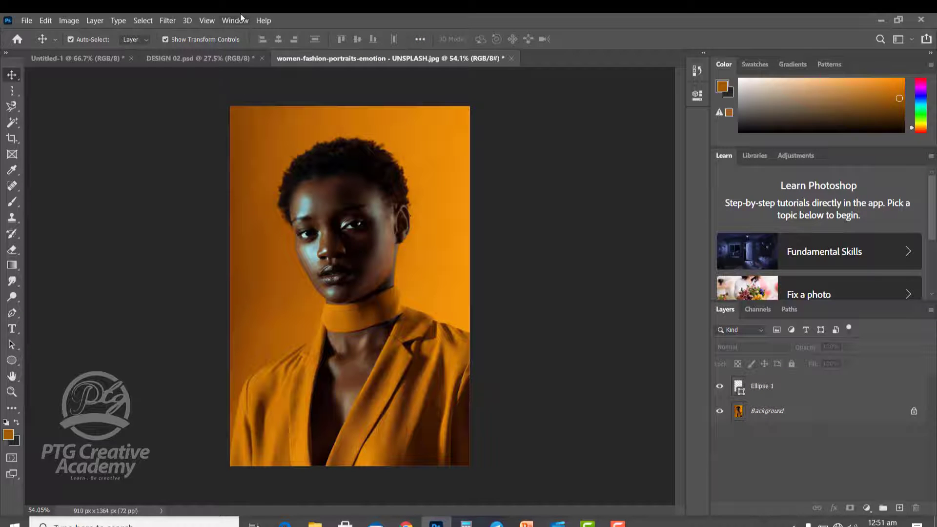
Step: Create a new 4 x 4 inch RGB document at 300 pixels/inch with a white background
{"action": "left_click", "coordinate": [26, 21]}
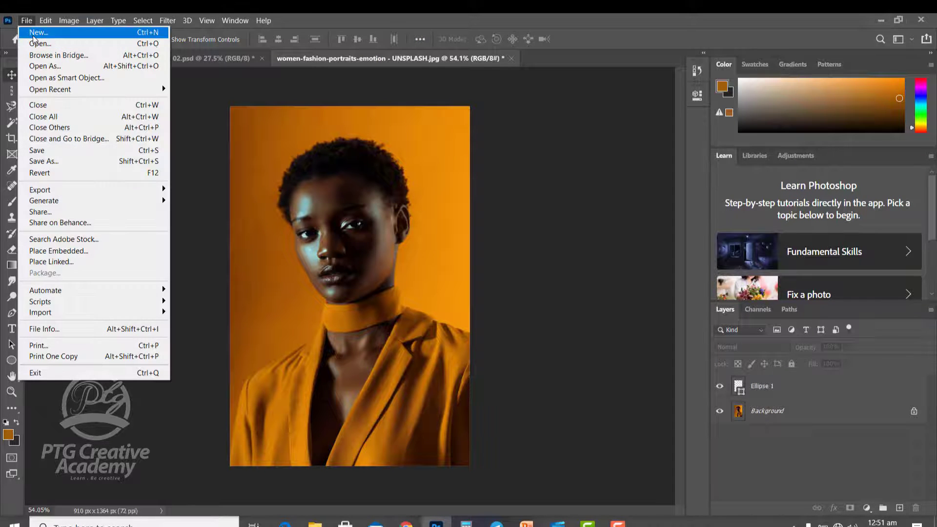
{"action": "left_click", "coordinate": [44, 33]}
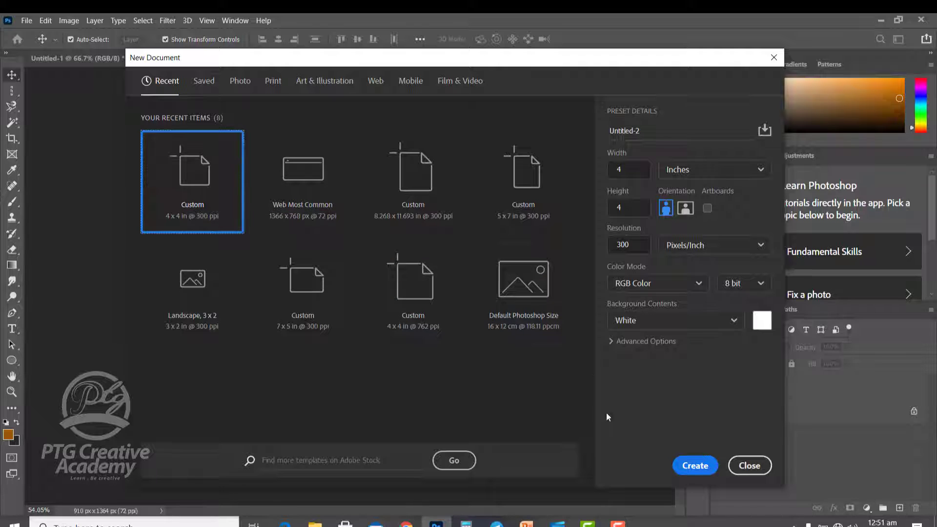
{"action": "left_click", "coordinate": [692, 466]}
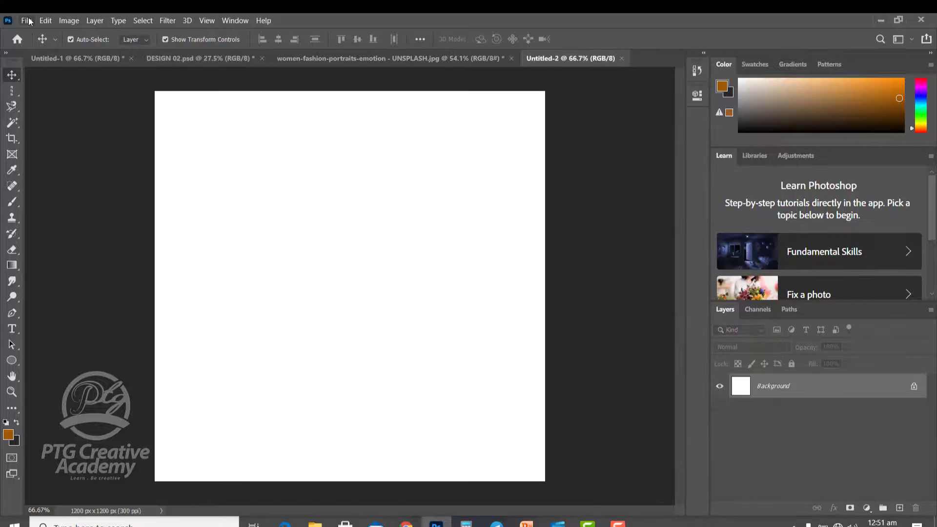
Step: Open TRIMMED PHOTO.psd from the recently used files
{"action": "left_click", "coordinate": [26, 20]}
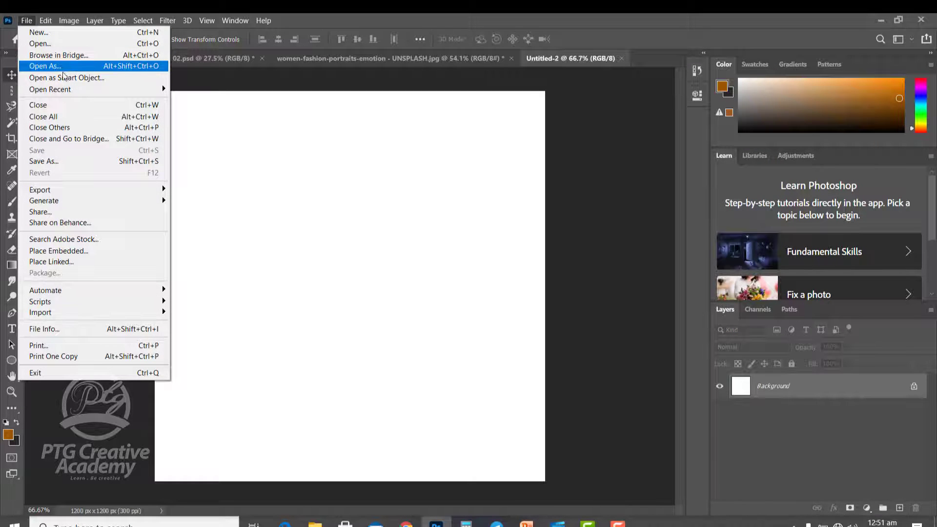
{"action": "left_click", "coordinate": [30, 20]}
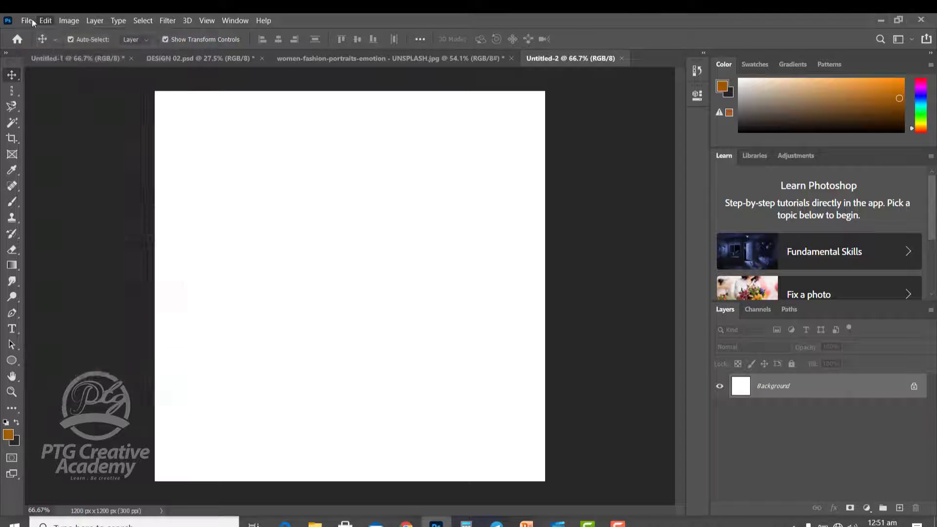
{"action": "left_click", "coordinate": [28, 20]}
{"action": "left_click", "coordinate": [27, 20]}
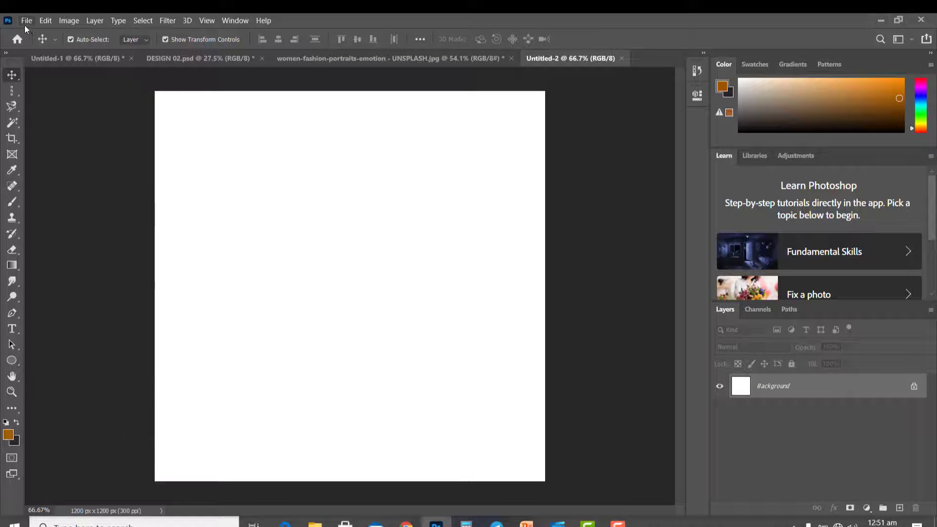
{"action": "left_click", "coordinate": [26, 20]}
{"action": "mouse_move", "coordinate": [72, 93]}
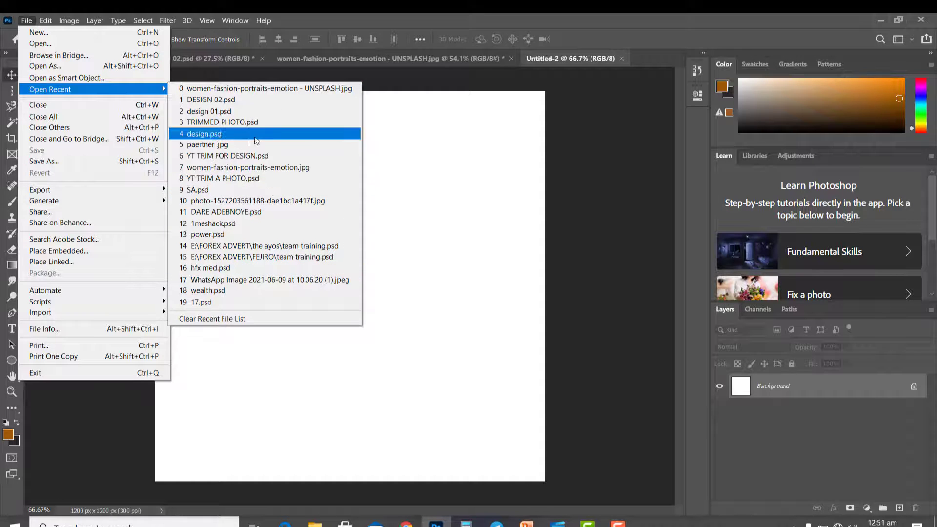
{"action": "left_click", "coordinate": [230, 125]}
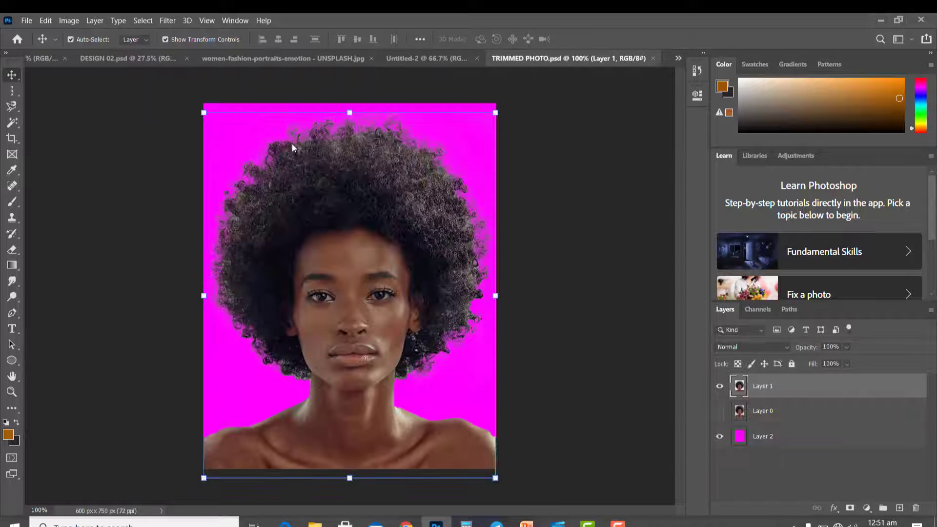
Step: Look through the file, export, layer, selection and filter commands available for the open photo
{"action": "left_click", "coordinate": [24, 20]}
{"action": "mouse_move", "coordinate": [127, 88]}
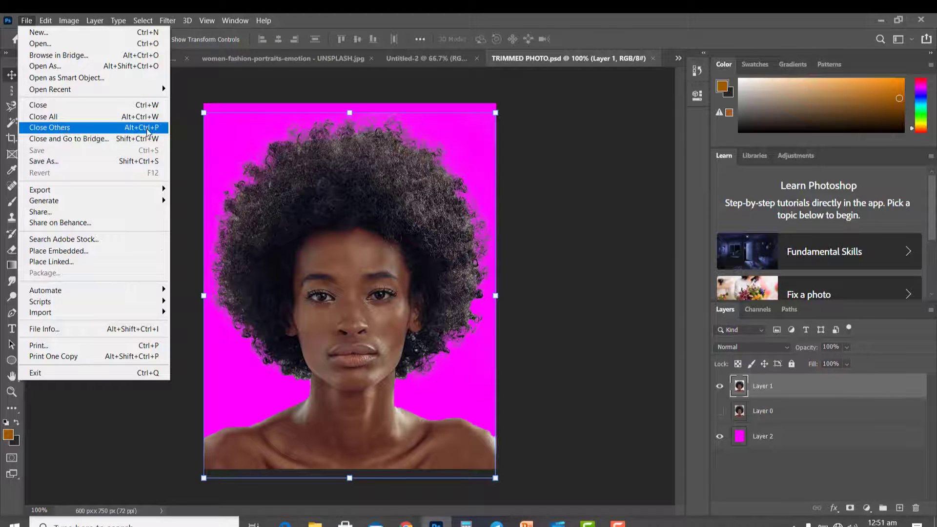
{"action": "mouse_move", "coordinate": [89, 195]}
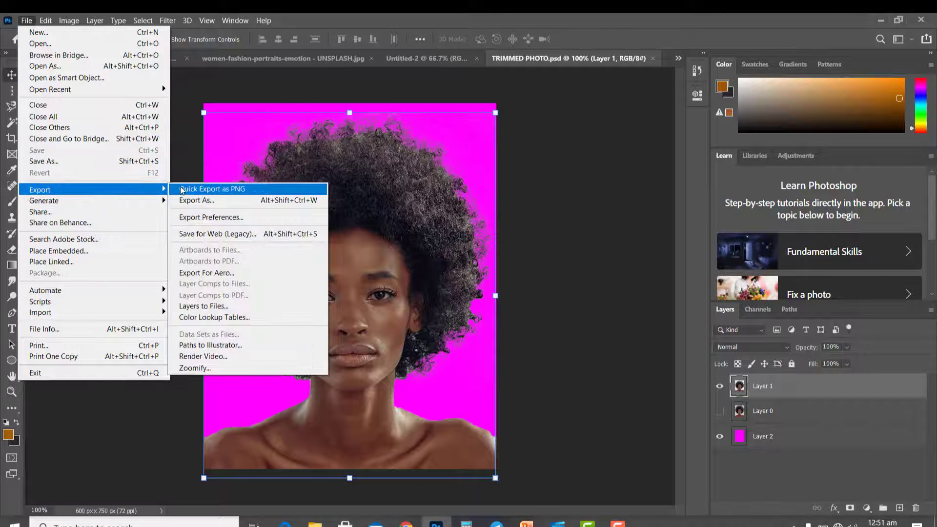
{"action": "mouse_move", "coordinate": [64, 206]}
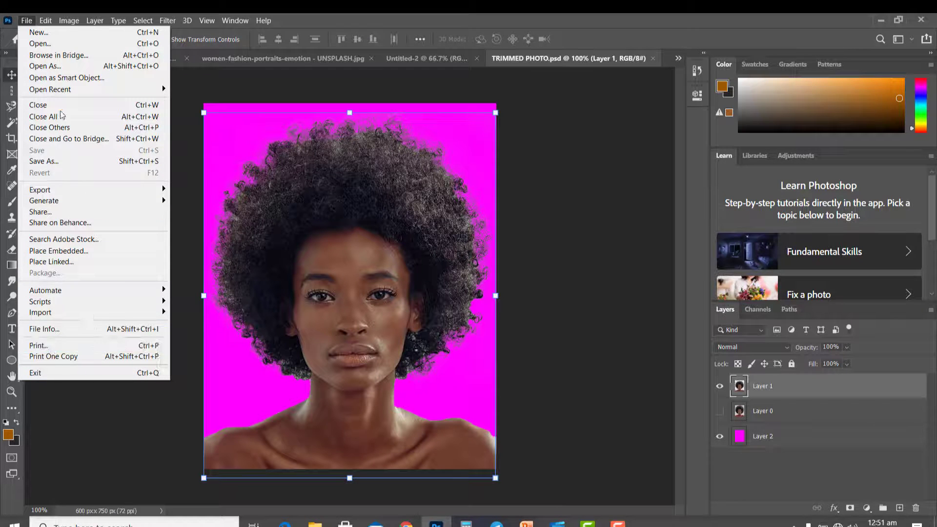
{"action": "mouse_move", "coordinate": [45, 21]}
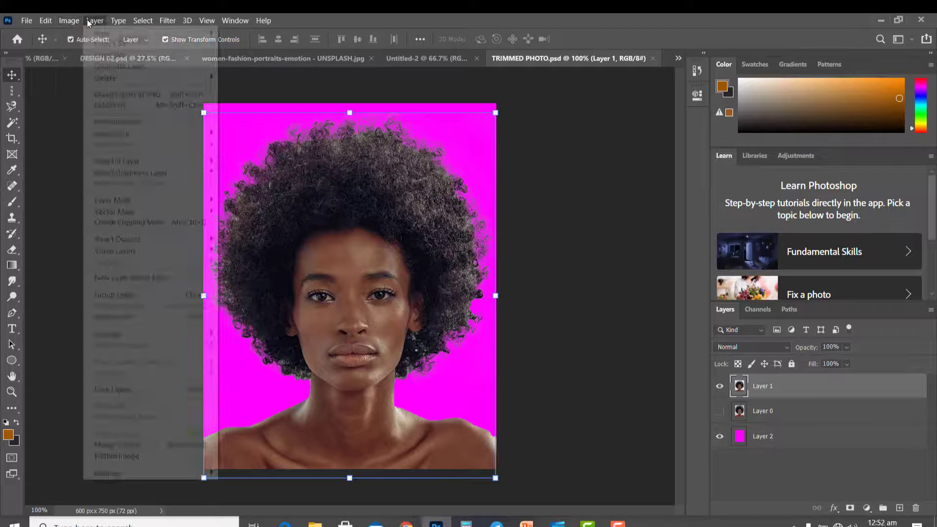
{"action": "mouse_move", "coordinate": [91, 23]}
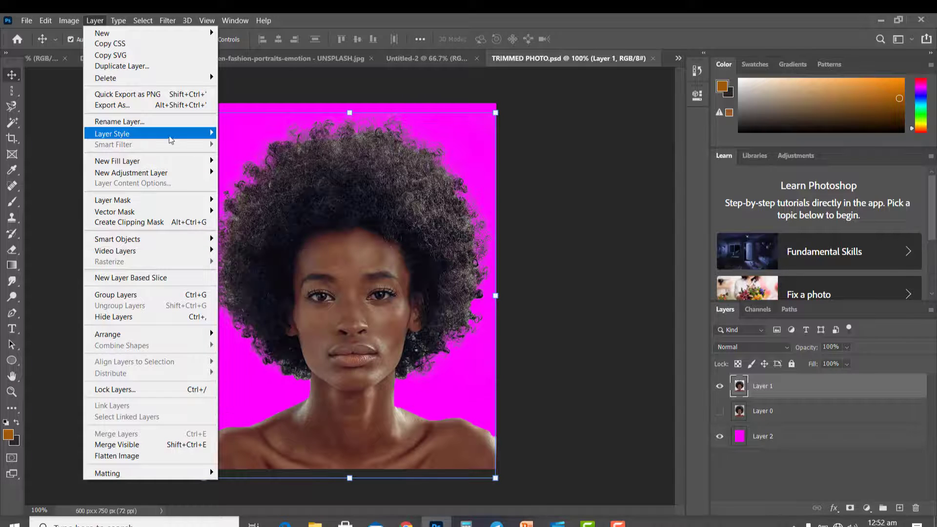
{"action": "mouse_move", "coordinate": [164, 138]}
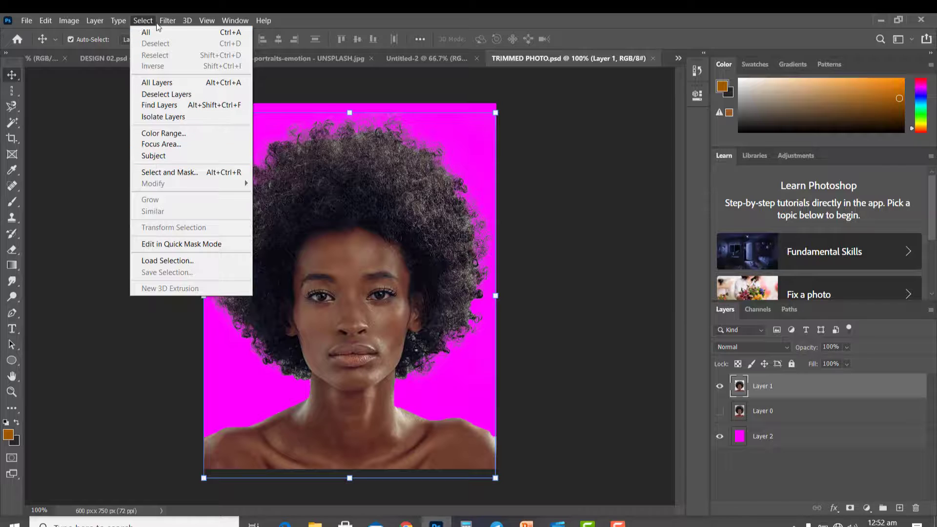
{"action": "mouse_move", "coordinate": [166, 24]}
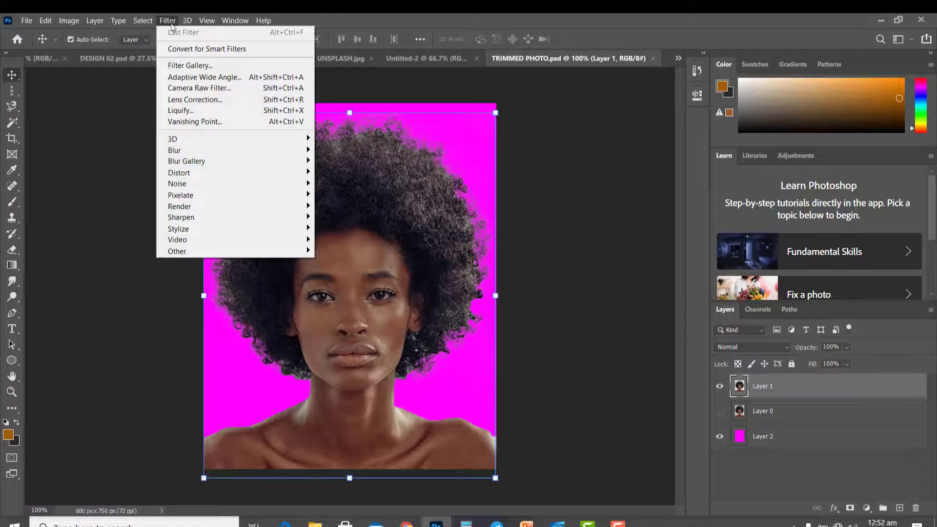
{"action": "mouse_move", "coordinate": [222, 144]}
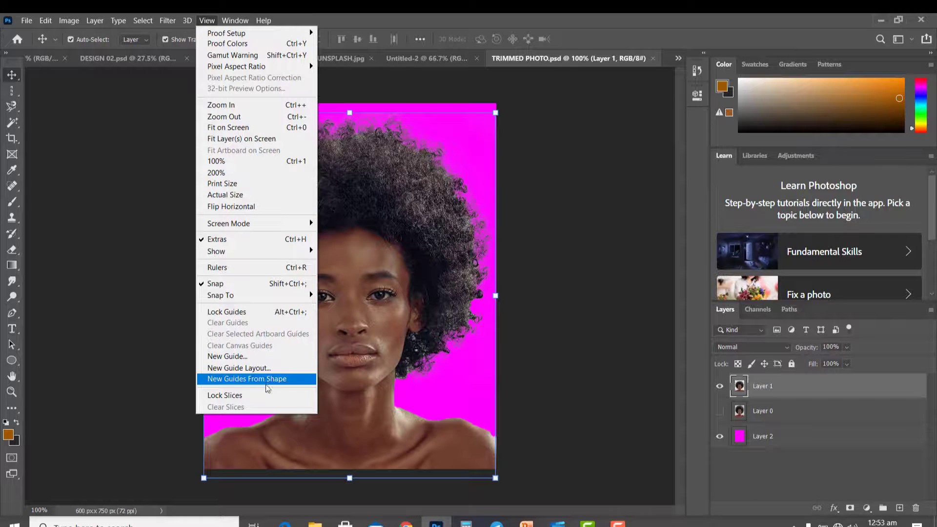
Step: Zoom the photo in to 200% and back out, fit it on screen, and return it to 100%
{"action": "left_click", "coordinate": [241, 107]}
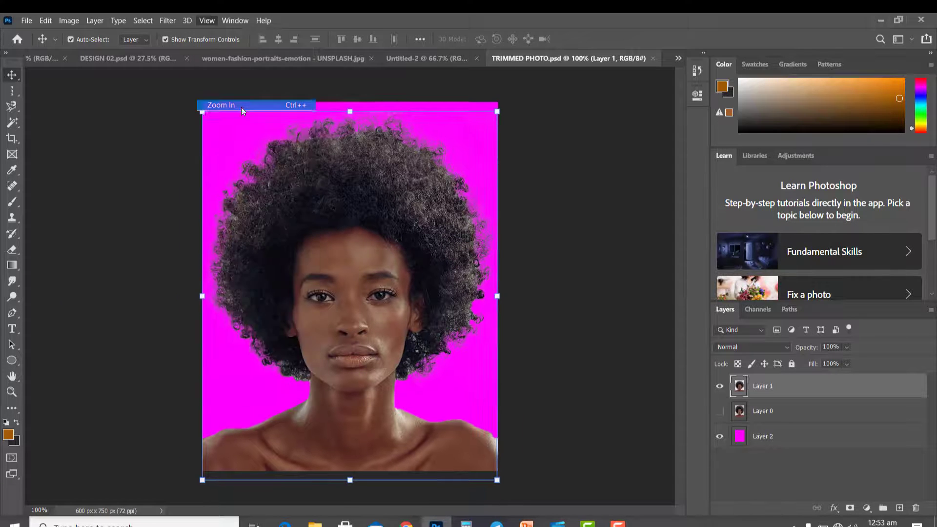
{"action": "left_click", "coordinate": [215, 21]}
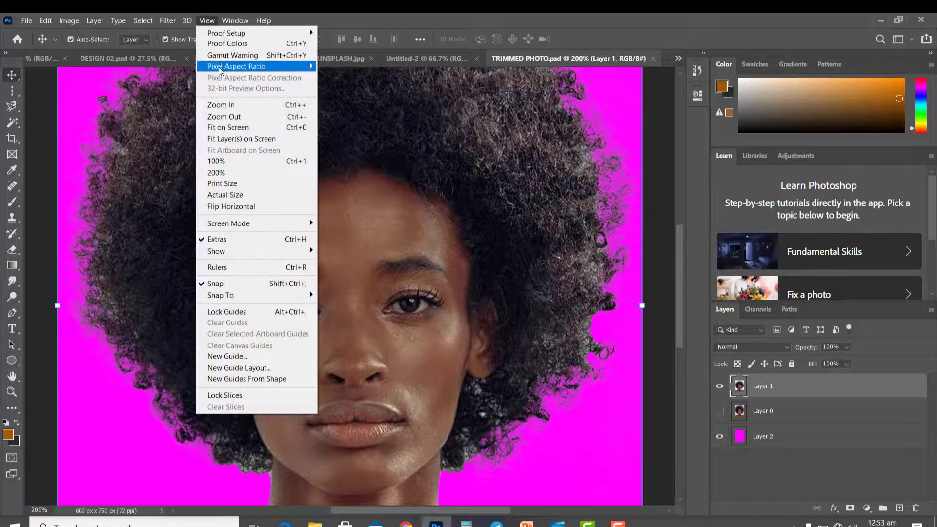
{"action": "left_click", "coordinate": [241, 118]}
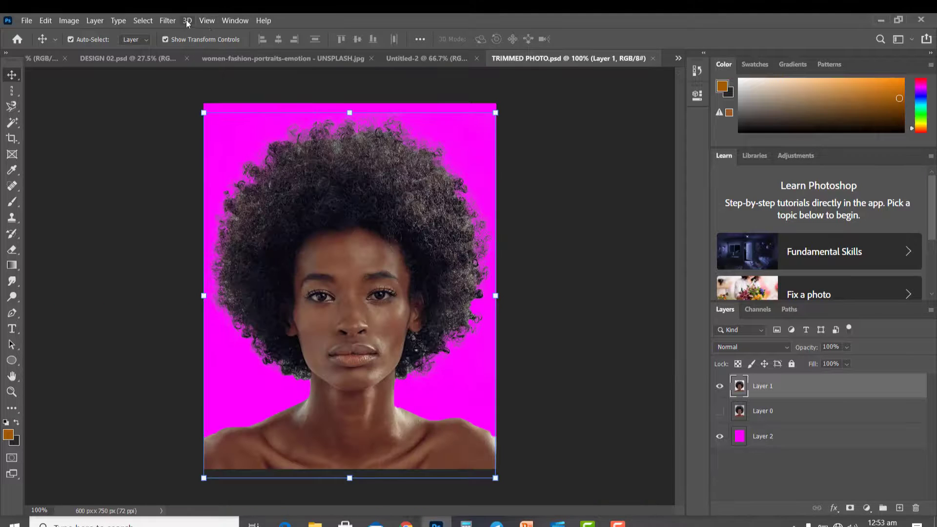
{"action": "left_click", "coordinate": [207, 20]}
{"action": "left_click", "coordinate": [257, 127]}
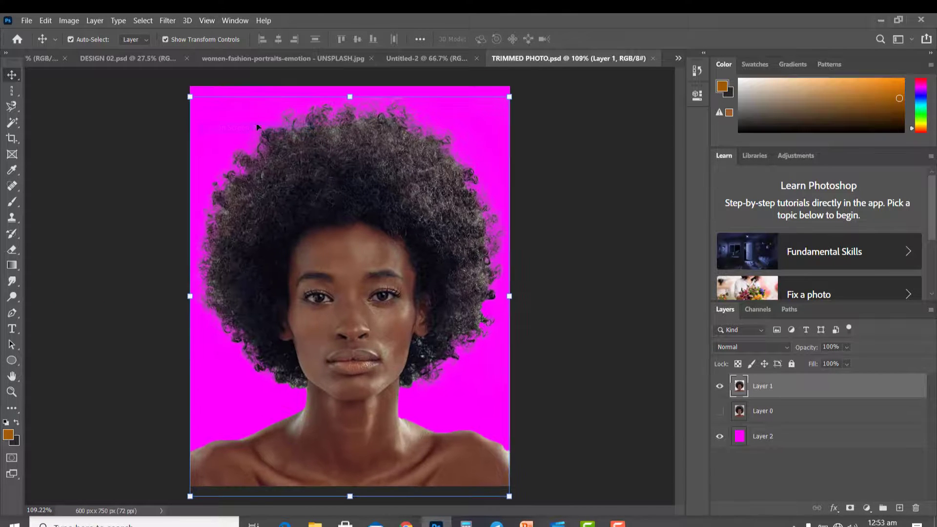
{"action": "left_click", "coordinate": [202, 21]}
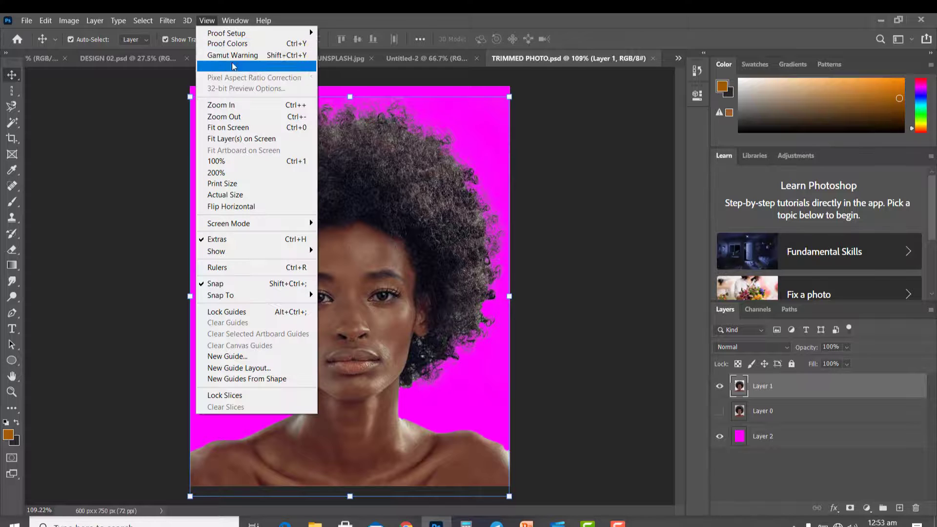
{"action": "left_click", "coordinate": [252, 161]}
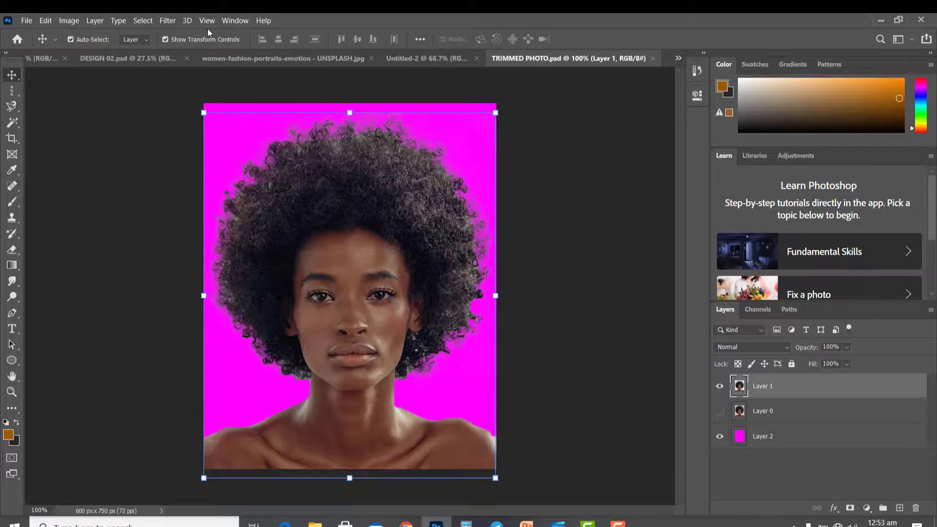
Step: Show the rulers around the photo's canvas
{"action": "left_click", "coordinate": [207, 21]}
{"action": "mouse_move", "coordinate": [226, 34]}
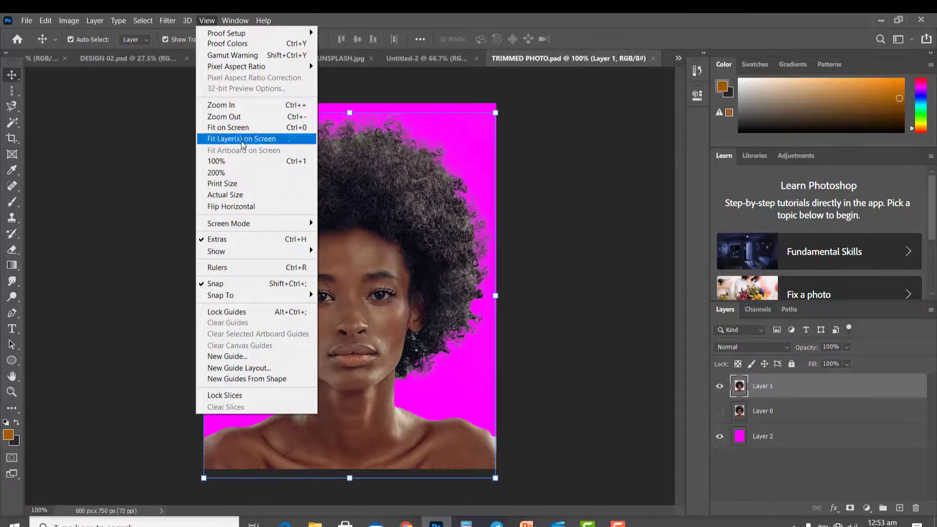
{"action": "left_click", "coordinate": [217, 268]}
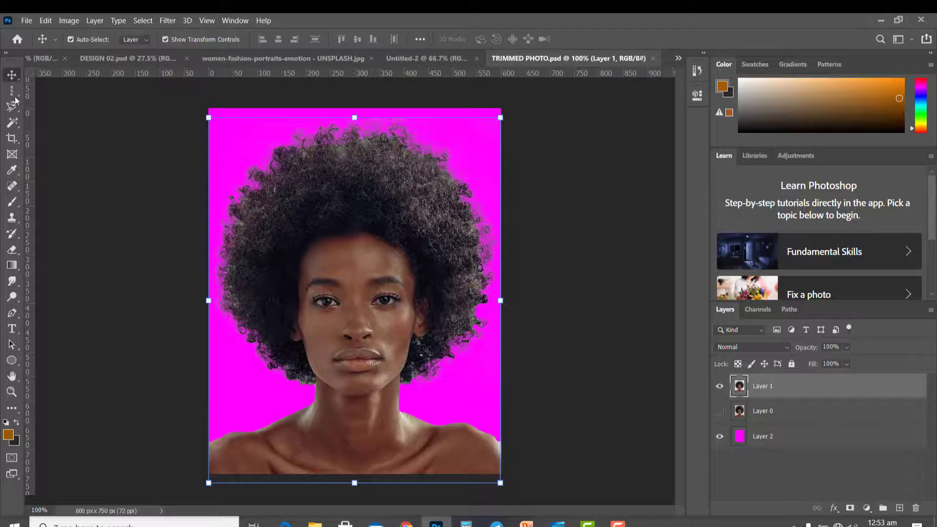
Step: Display the grid over the photo and hide it again
{"action": "left_click", "coordinate": [213, 23]}
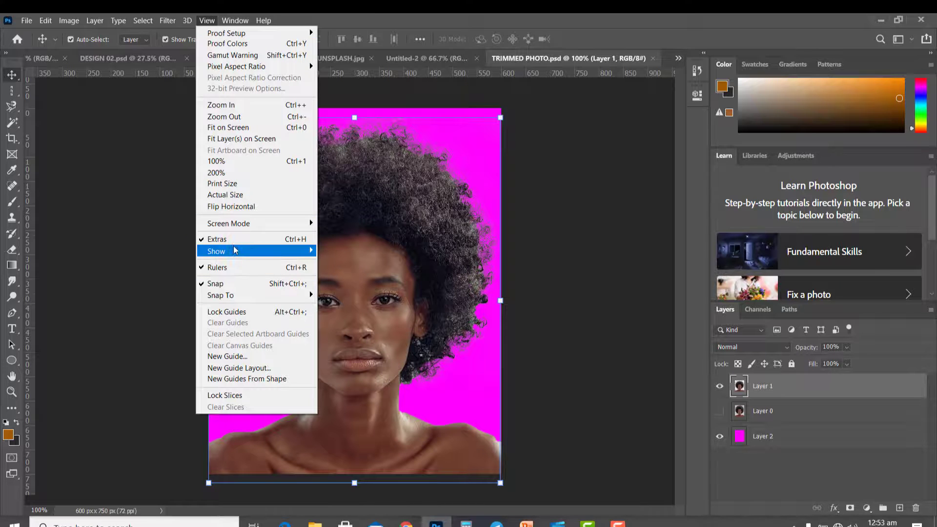
{"action": "mouse_move", "coordinate": [260, 259]}
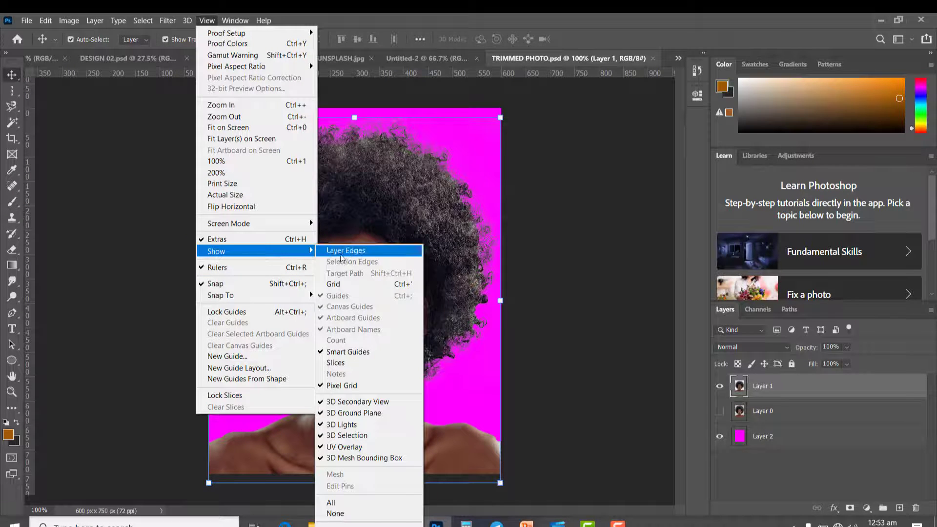
{"action": "left_click", "coordinate": [379, 284]}
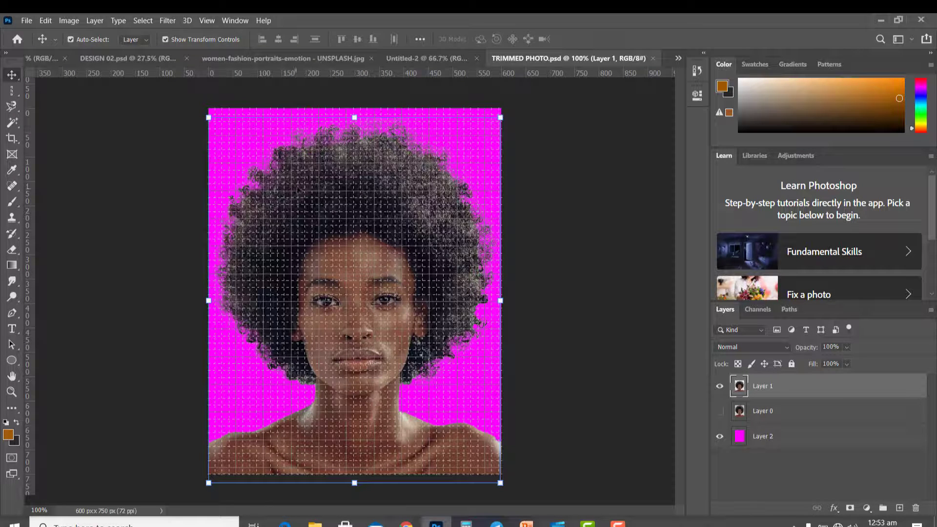
{"action": "left_click", "coordinate": [210, 22]}
{"action": "mouse_move", "coordinate": [239, 256]}
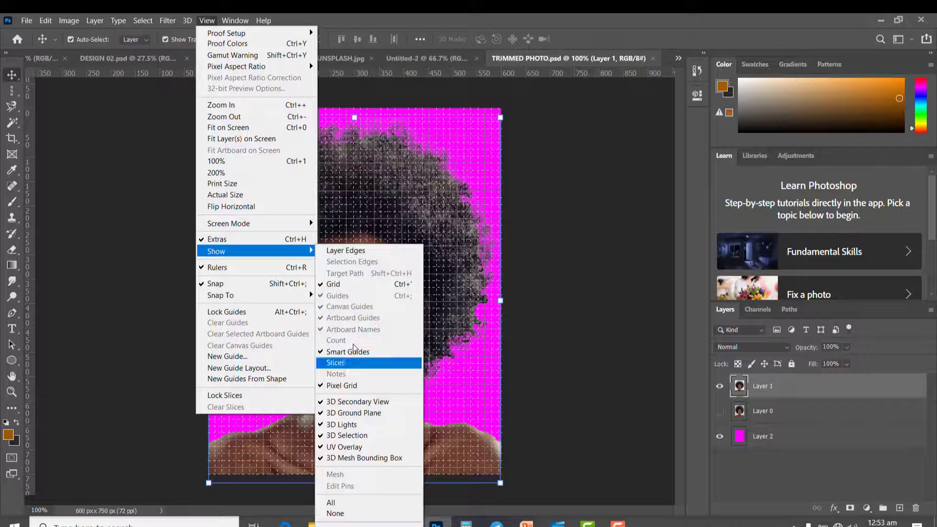
{"action": "left_click", "coordinate": [336, 286]}
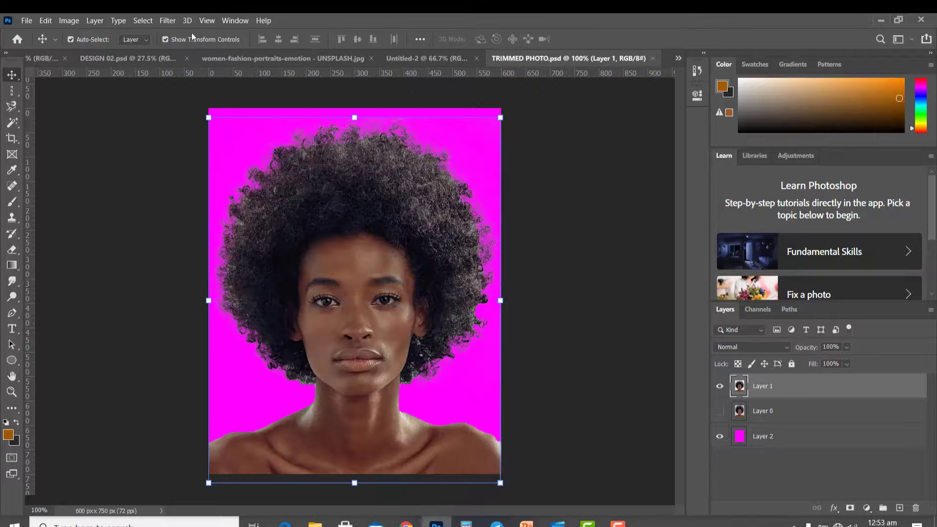
{"action": "left_click", "coordinate": [207, 21]}
{"action": "mouse_move", "coordinate": [235, 21]}
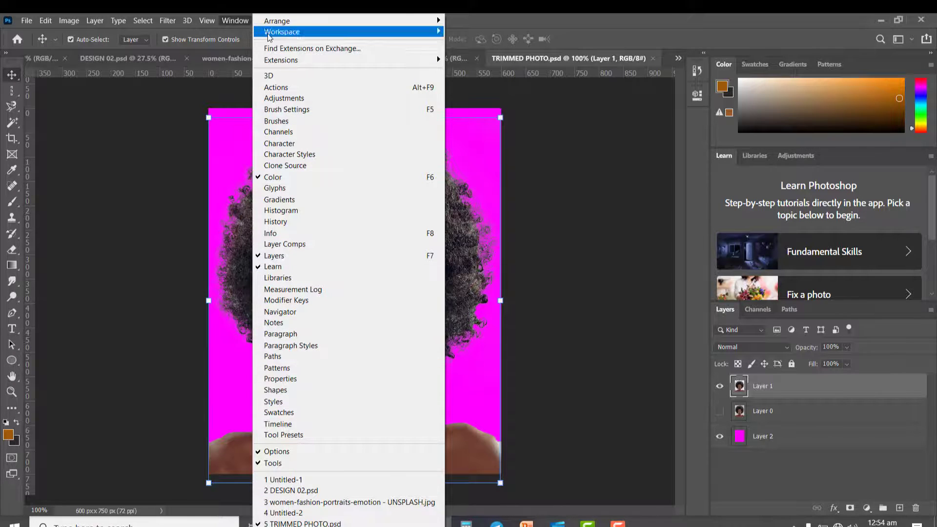
{"action": "left_click", "coordinate": [242, 20]}
{"action": "left_click", "coordinate": [262, 19]}
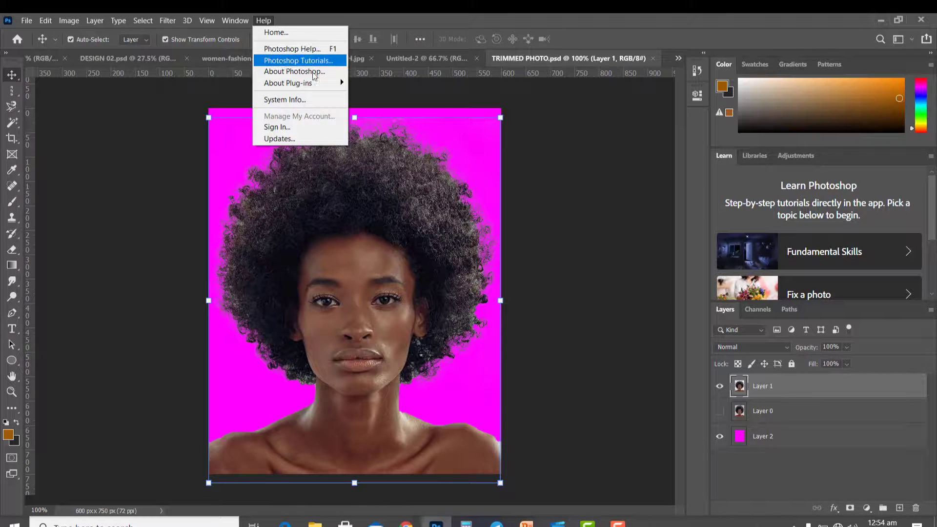
{"action": "left_click", "coordinate": [450, 18]}
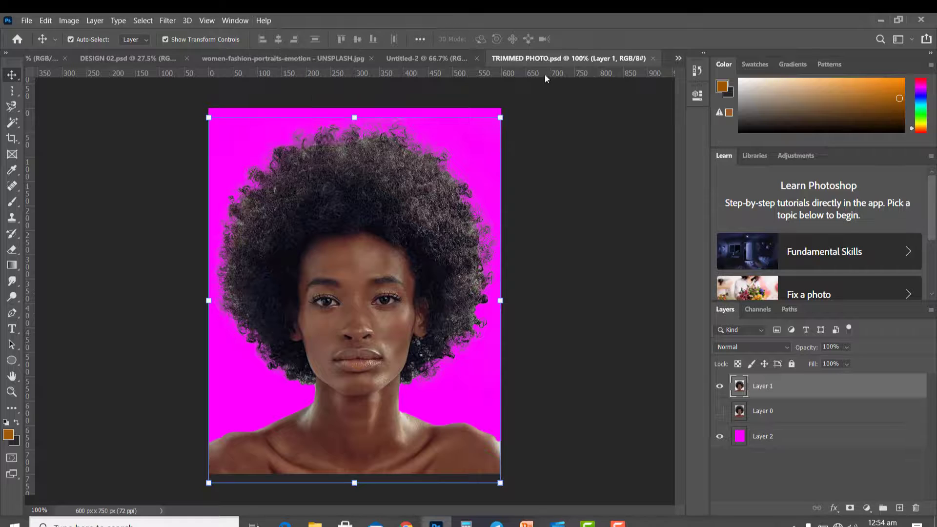